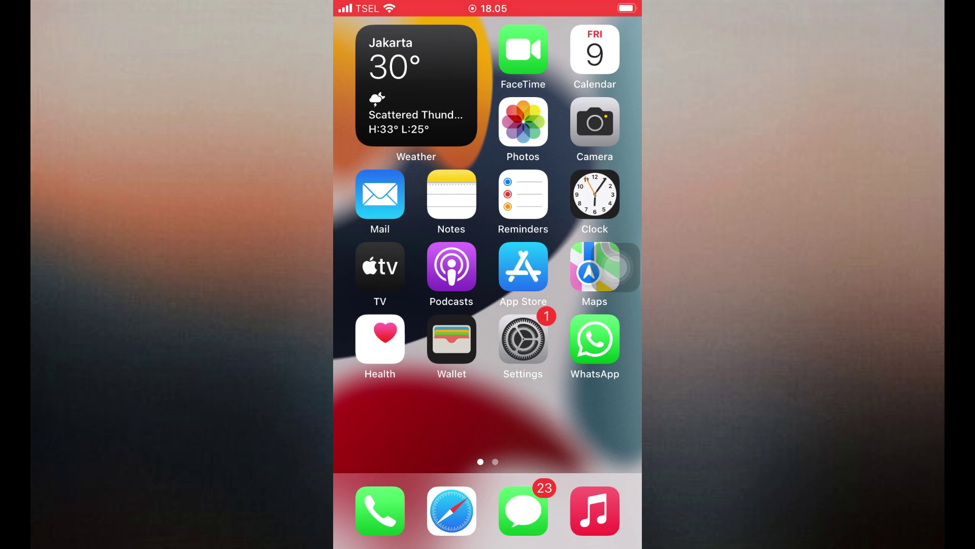
- Switch Location Services on under Privacy > Location Services
{"action": "left_click", "coordinate": [523, 340]}
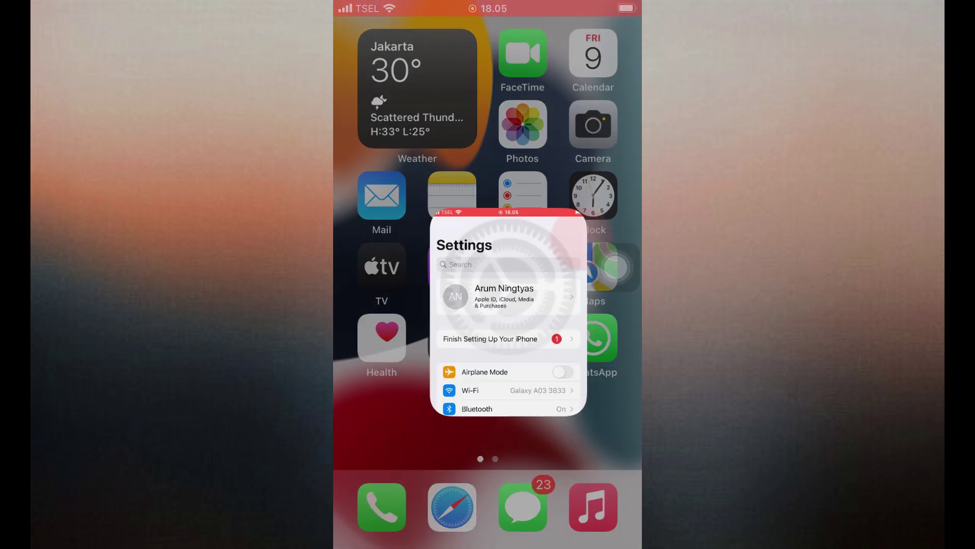
{"action": "scroll", "coordinate": [488, 344], "scroll_direction": "down", "scroll_amount": 5}
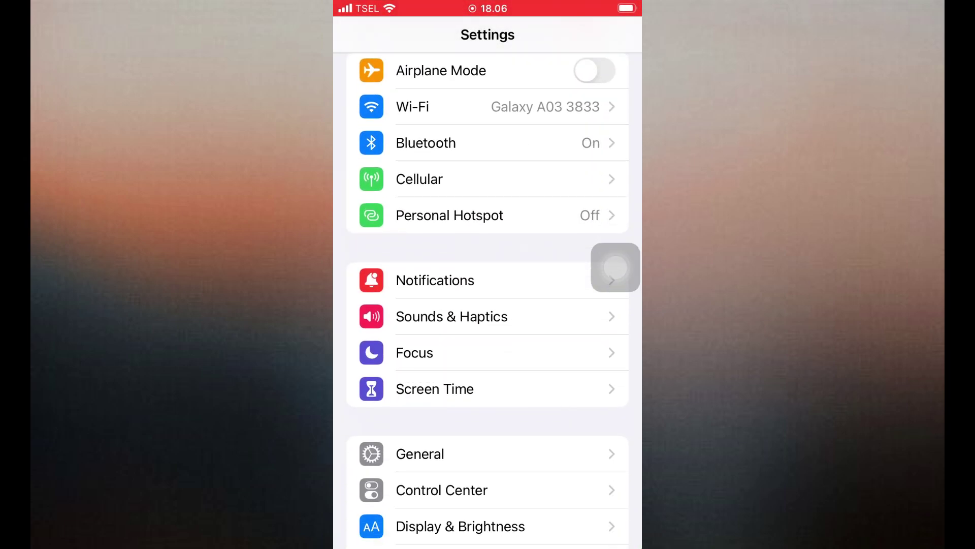
{"action": "scroll", "coordinate": [488, 304], "scroll_direction": "down", "scroll_amount": 5}
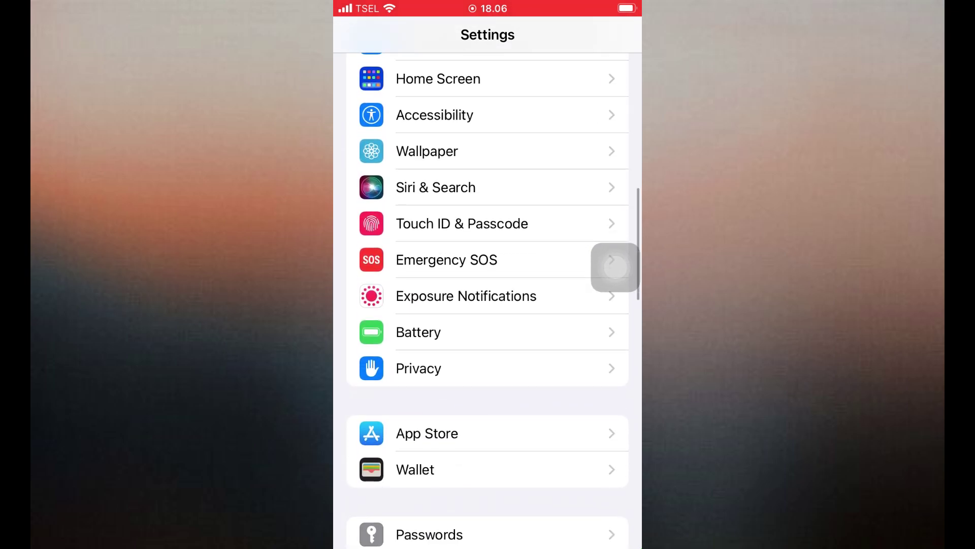
{"action": "left_click", "coordinate": [419, 369]}
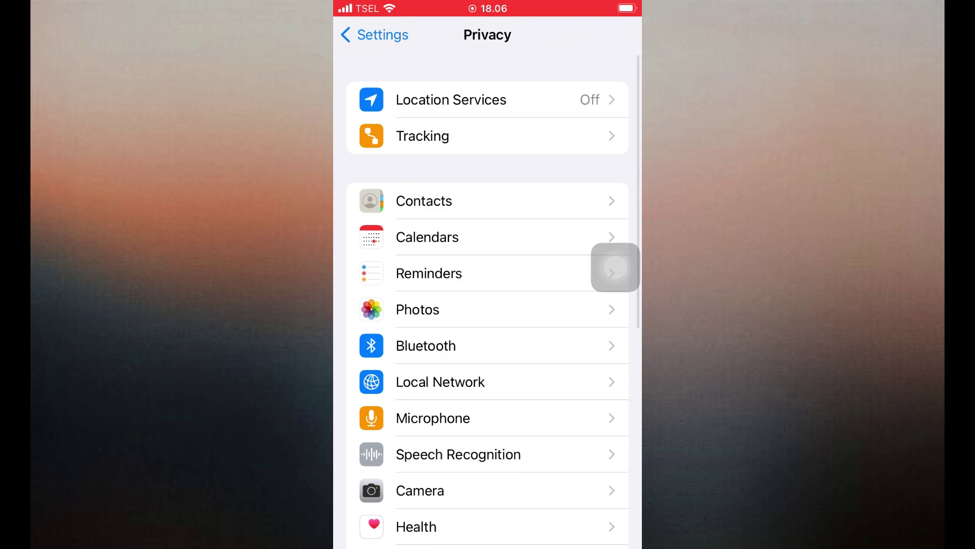
{"action": "left_click", "coordinate": [451, 100]}
{"action": "left_click", "coordinate": [594, 101]}
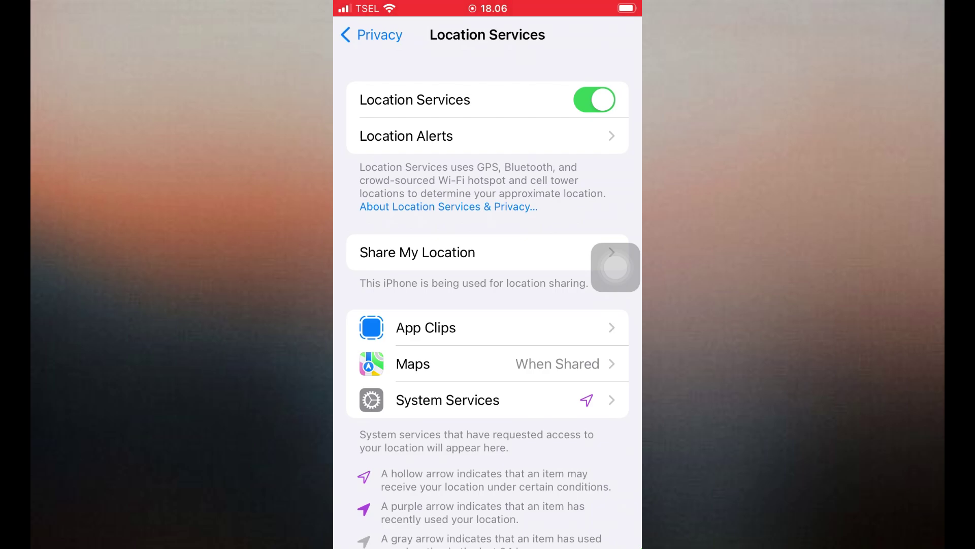
- Review System Services, then return to the Location Services list
{"action": "left_click", "coordinate": [447, 400]}
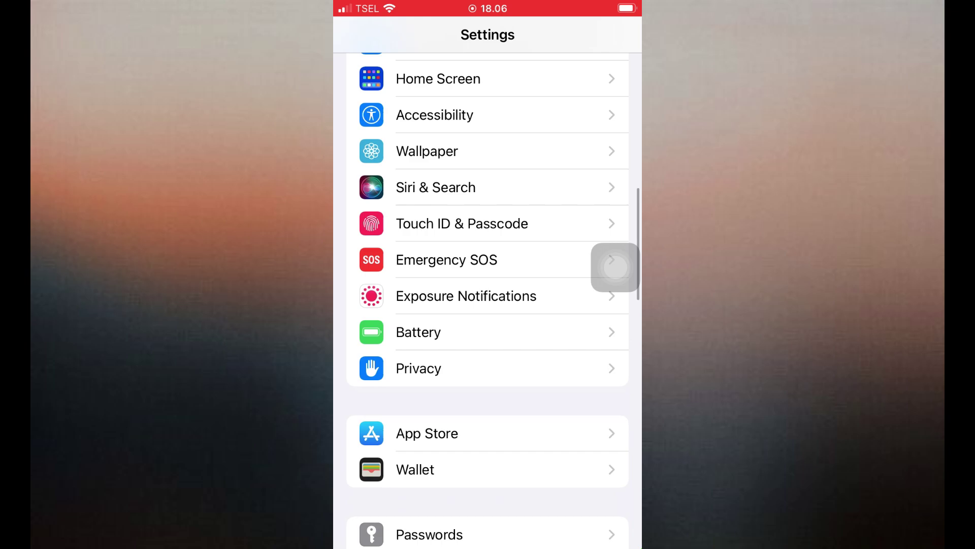
{"action": "left_click", "coordinate": [375, 368]}
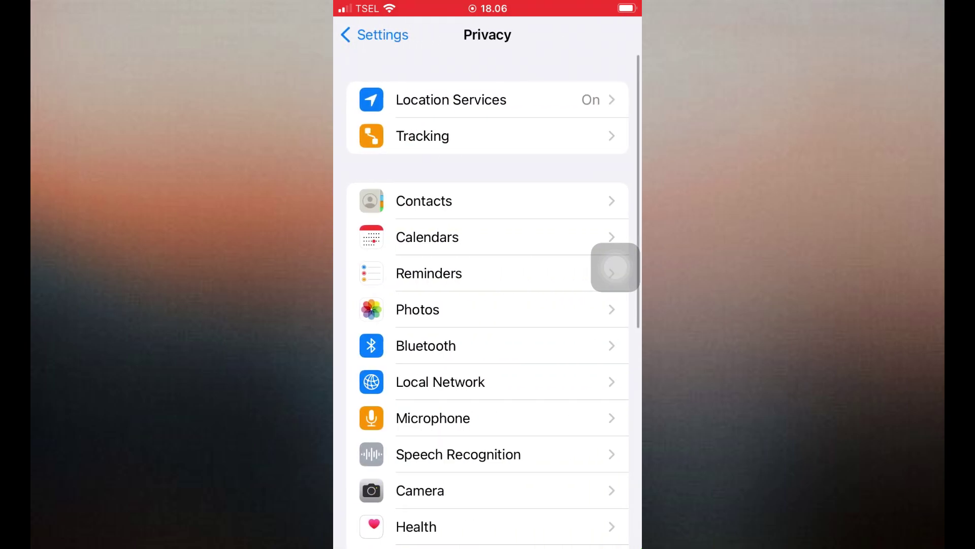
{"action": "left_click", "coordinate": [451, 100]}
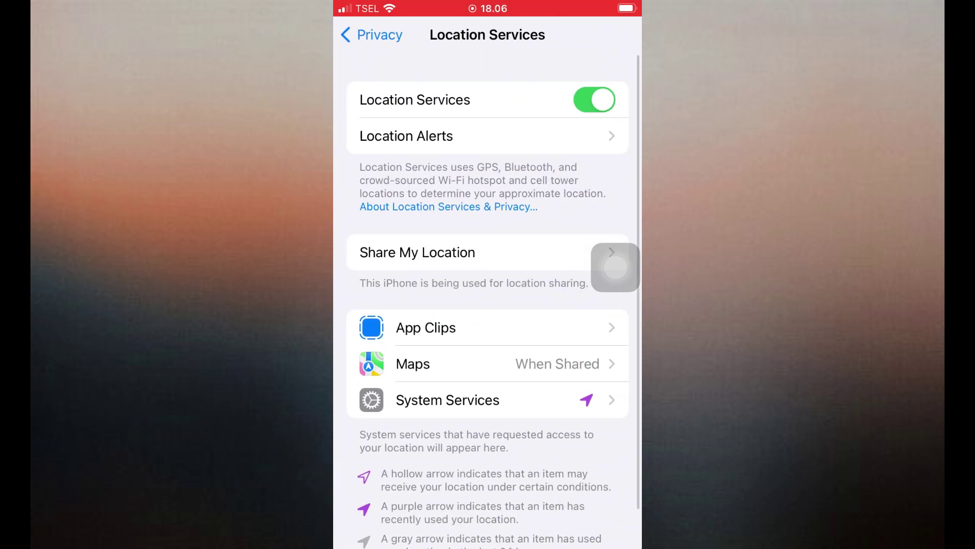
{"action": "scroll", "coordinate": [615, 267], "scroll_direction": "down", "scroll_amount": 2}
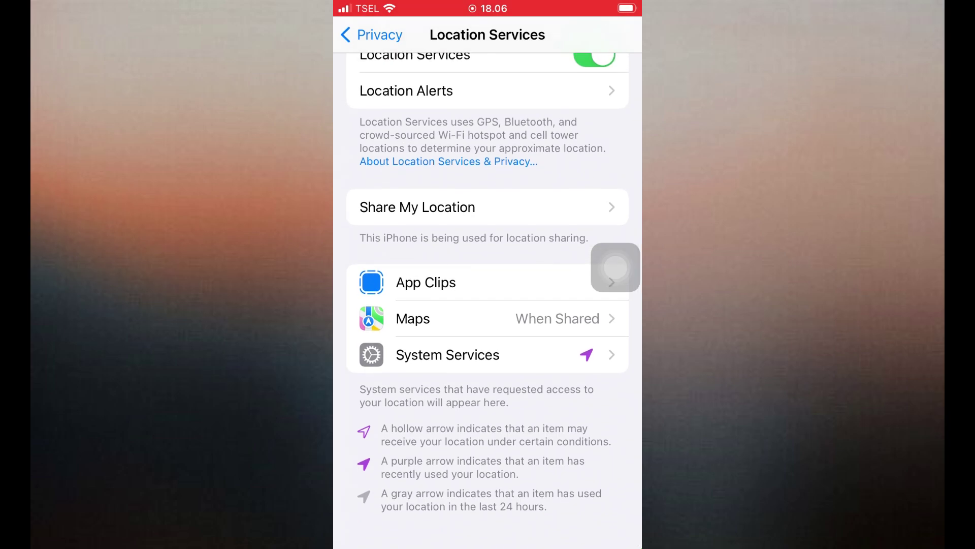
- Switch Share My Location on and go back to Location Services
{"action": "left_click", "coordinate": [417, 206]}
{"action": "left_click", "coordinate": [595, 231]}
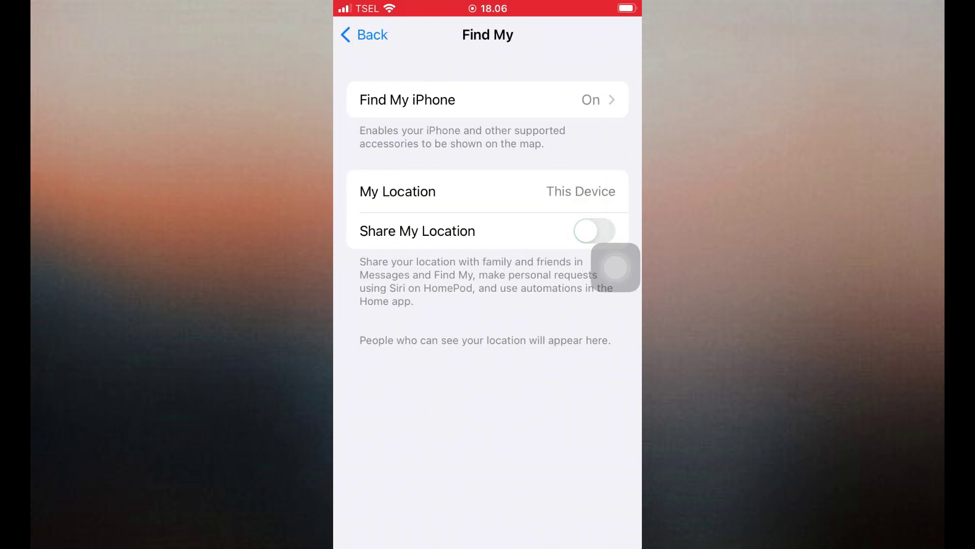
{"action": "left_click_drag", "start_coordinate": [614, 267], "coordinate": [614, 324]}
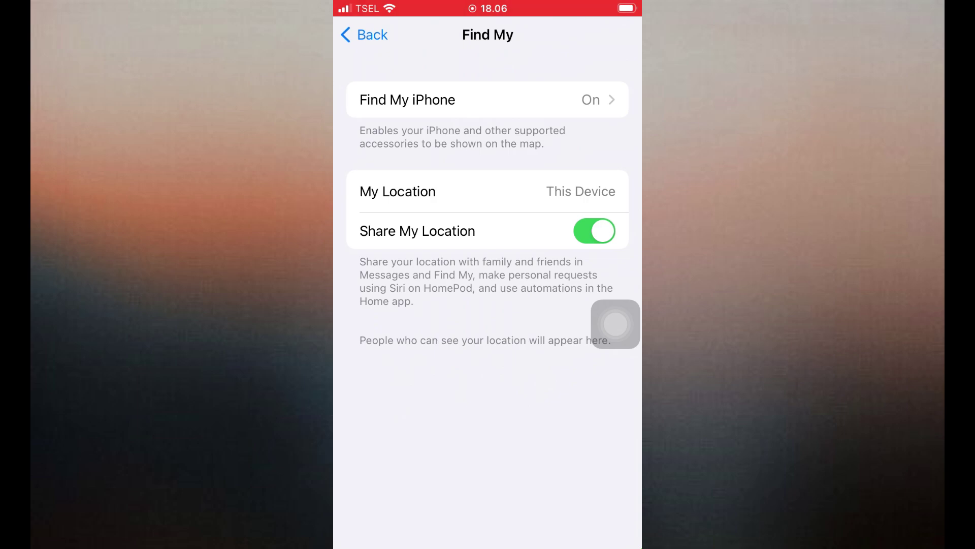
{"action": "left_click", "coordinate": [365, 34]}
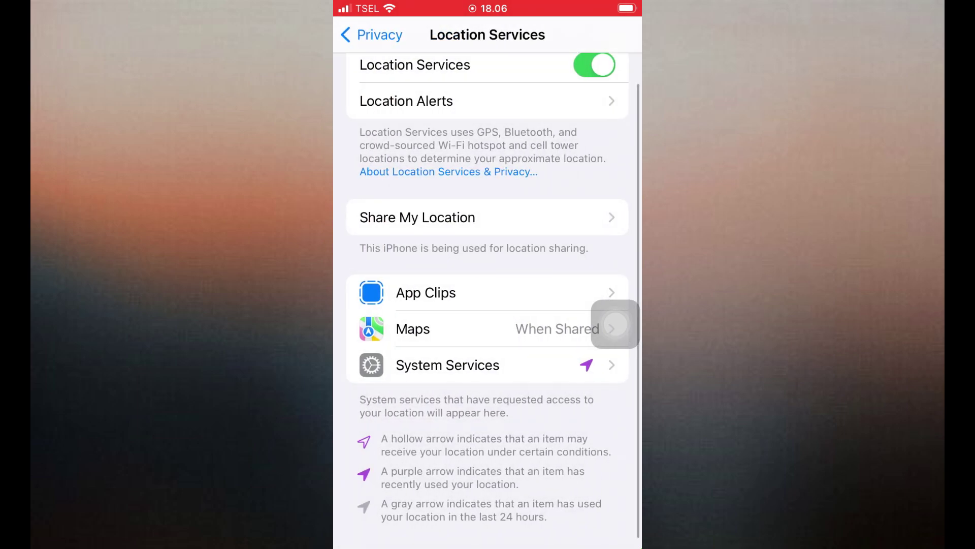
- Return to the main Settings list and enter the Apple ID account page
{"action": "left_click", "coordinate": [362, 34]}
{"action": "left_click", "coordinate": [374, 35]}
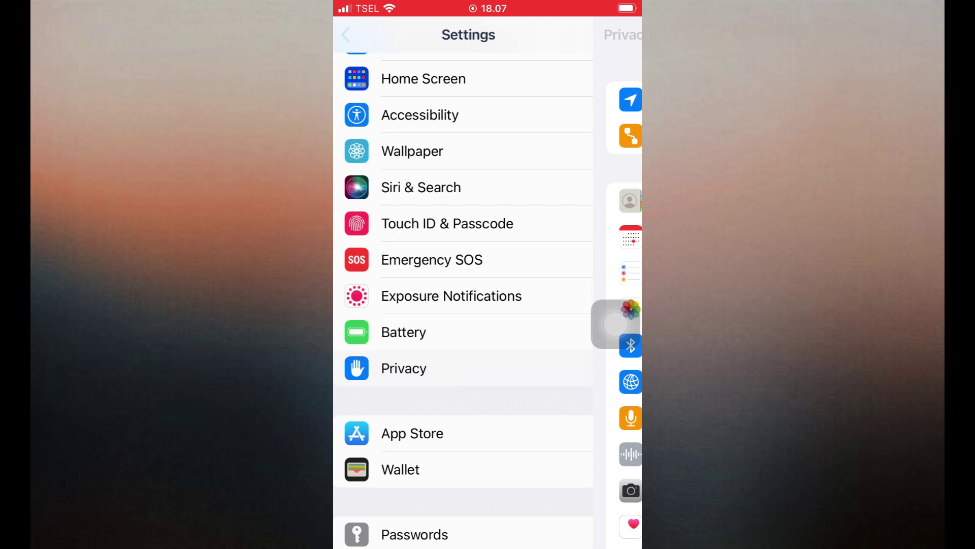
{"action": "scroll", "coordinate": [488, 305], "scroll_direction": "up", "scroll_amount": 10}
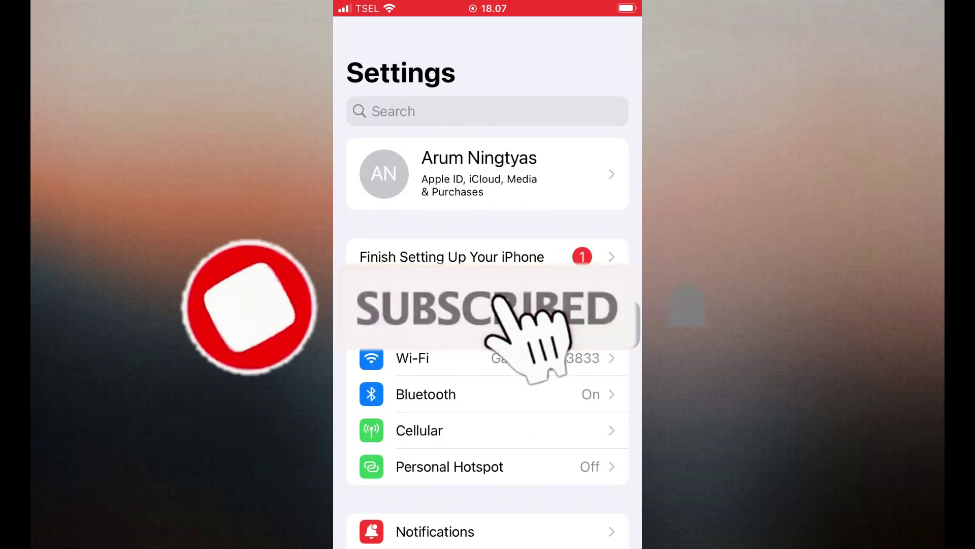
{"action": "left_click", "coordinate": [479, 175]}
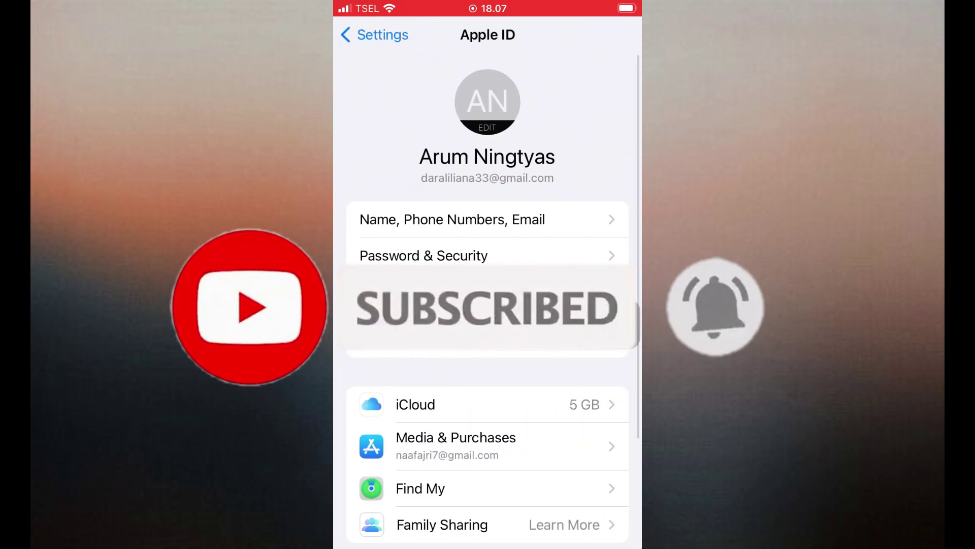
{"action": "left_click", "coordinate": [374, 34]}
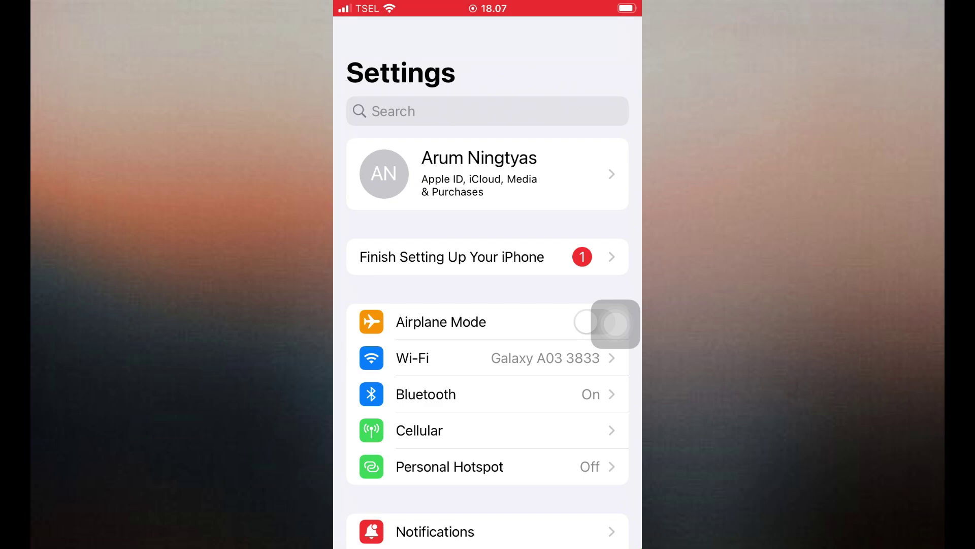
{"action": "left_click", "coordinate": [480, 174]}
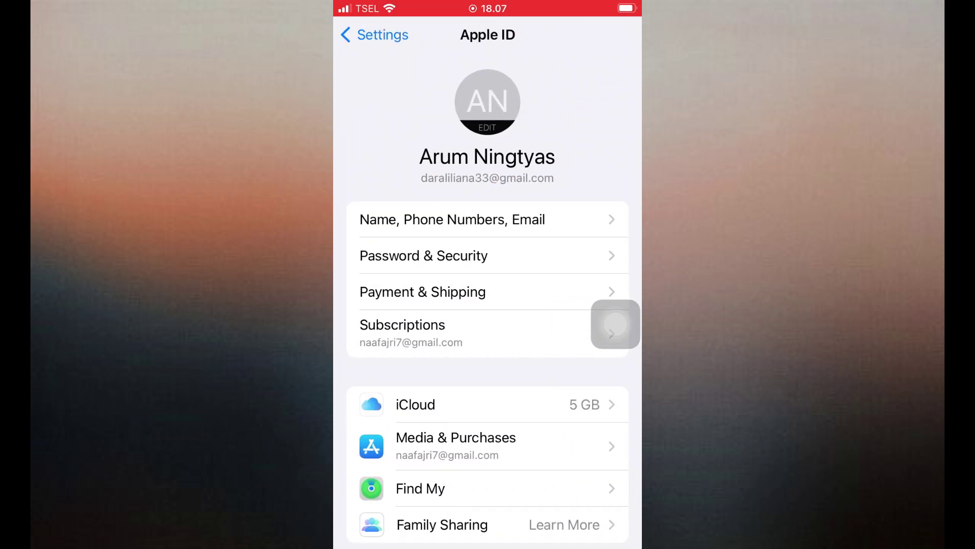
- In Find My, toggle Share My Location off and back on, leaving it on
{"action": "left_click", "coordinate": [419, 488]}
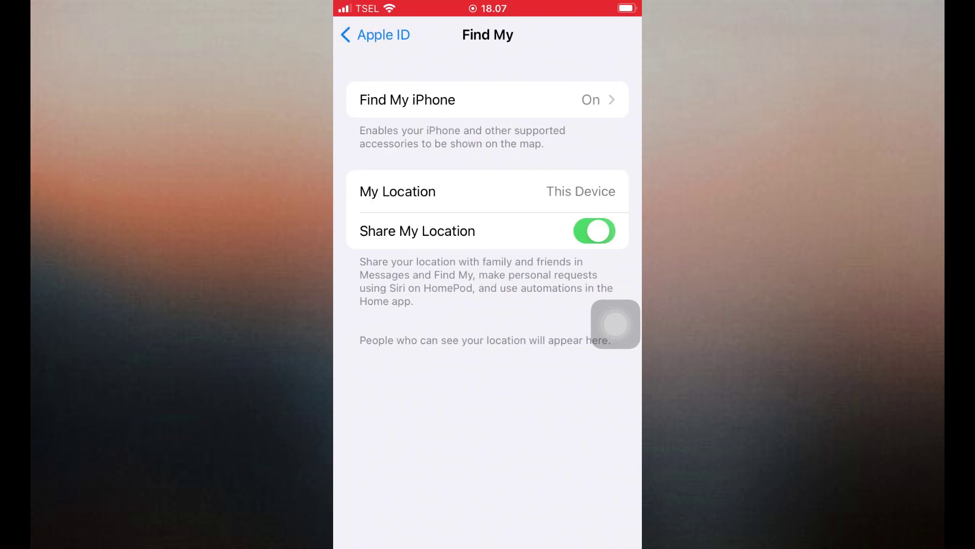
{"action": "left_click", "coordinate": [595, 231]}
{"action": "left_click", "coordinate": [375, 35]}
- Bring up Control Center and disconnect from Wi-Fi
{"action": "left_click", "coordinate": [370, 34]}
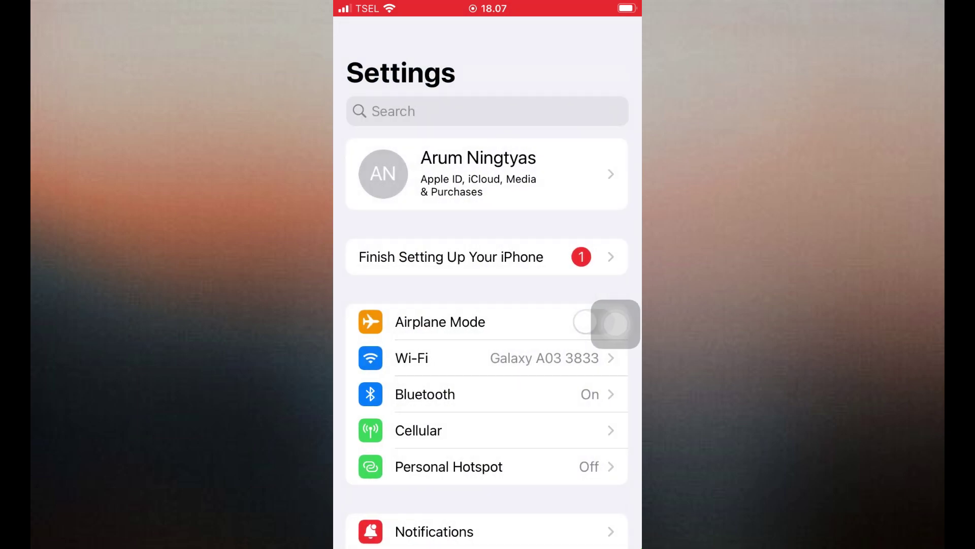
{"action": "left_click_drag", "start_coordinate": [488, 545], "coordinate": [489, 266]}
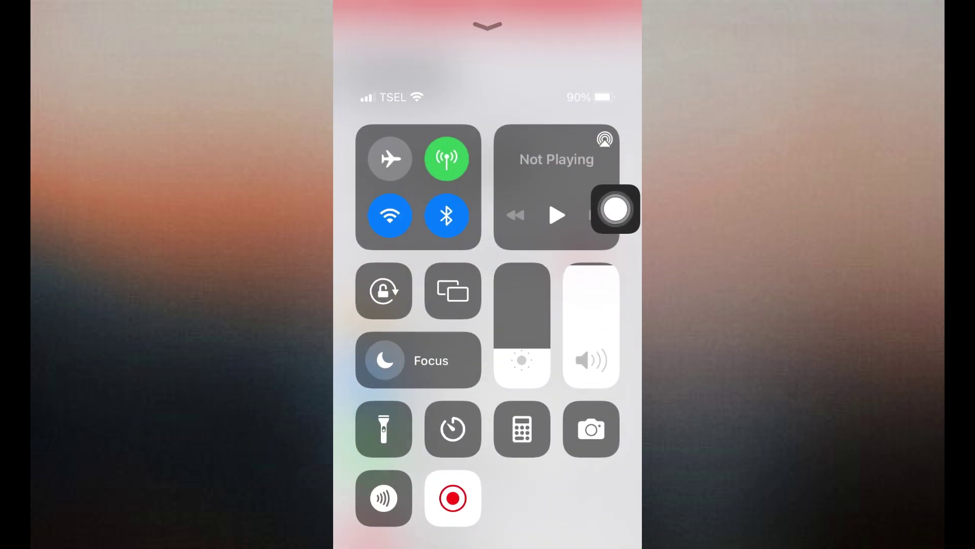
{"action": "left_click", "coordinate": [391, 214]}
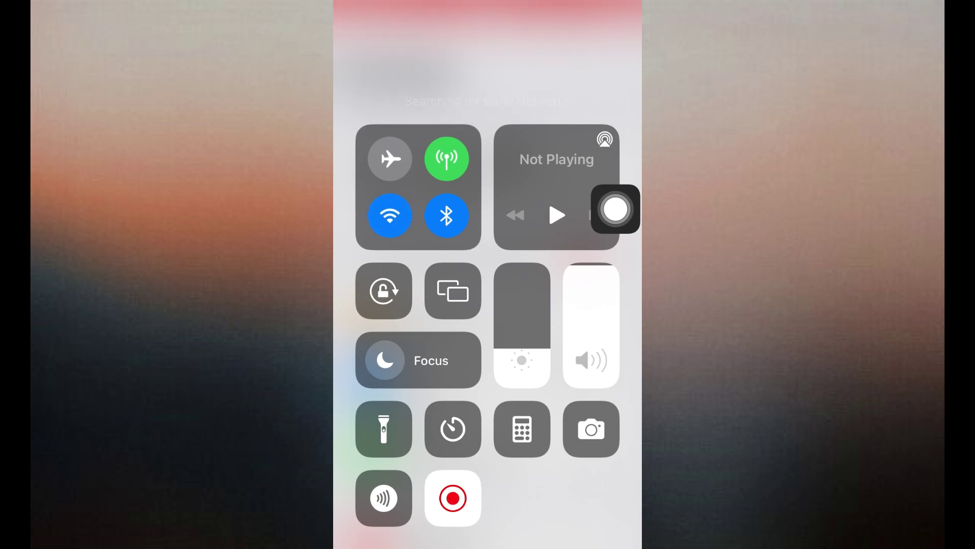
- Cycle Airplane Mode on and off, re-enable Wi-Fi, and dismiss Control Center
{"action": "left_click", "coordinate": [447, 158]}
{"action": "left_click", "coordinate": [390, 159]}
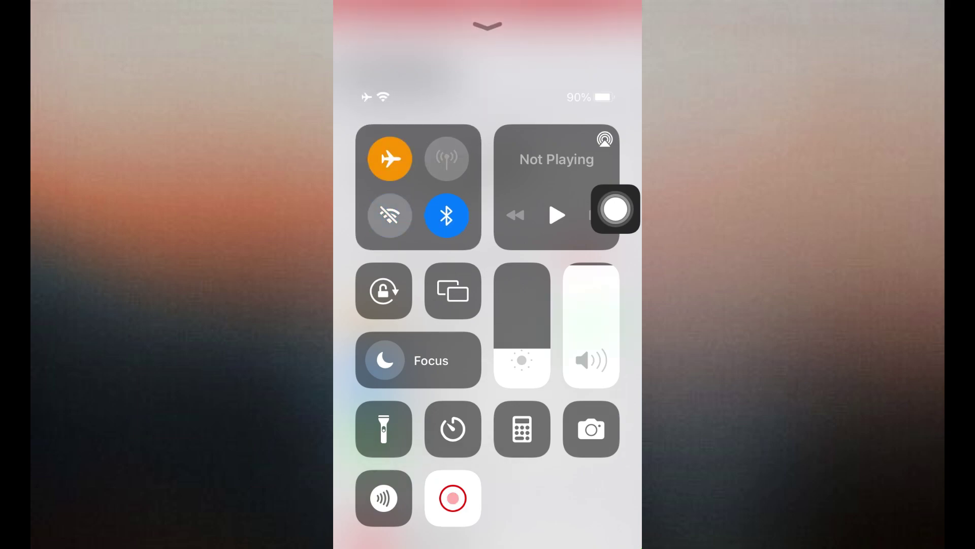
{"action": "left_click", "coordinate": [390, 158]}
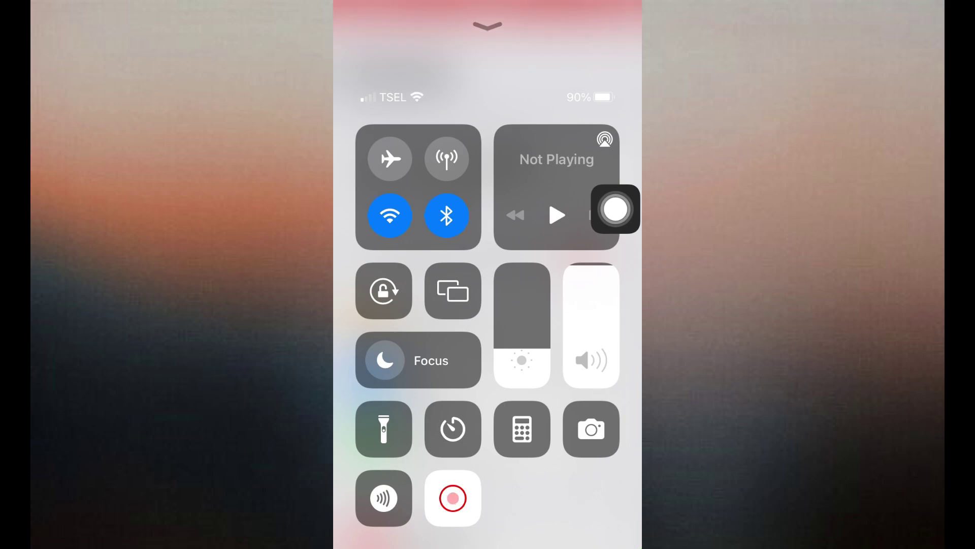
{"action": "left_click_drag", "start_coordinate": [488, 46], "coordinate": [488, 458]}
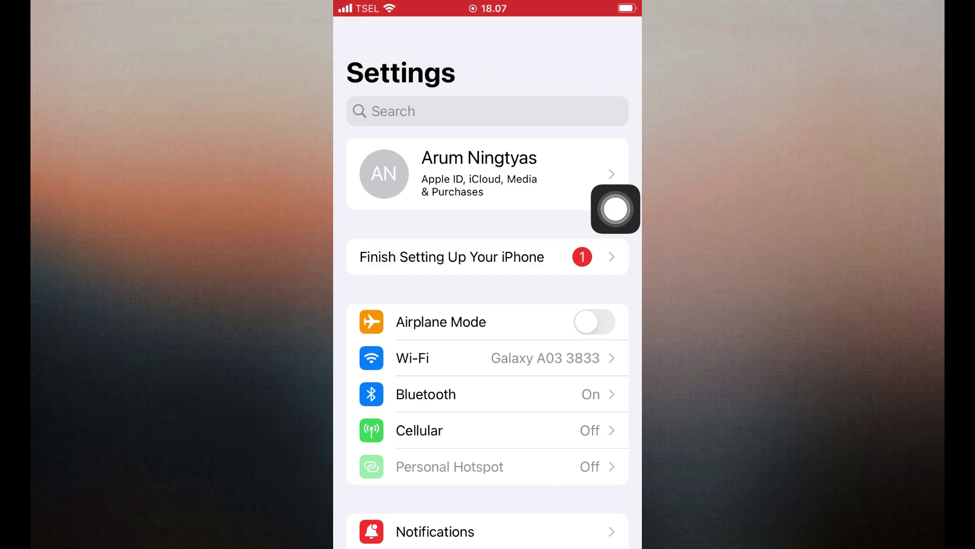
{"action": "scroll", "coordinate": [488, 305], "scroll_direction": "down", "scroll_amount": 3}
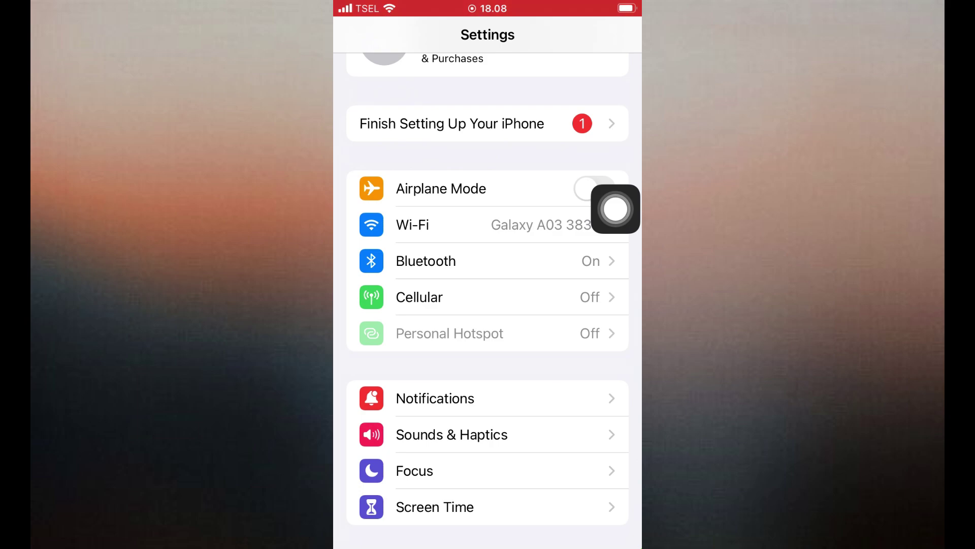
{"action": "scroll", "coordinate": [487, 305], "scroll_direction": "down", "scroll_amount": 5}
- Reset Location & Privacy to defaults via General > Transfer or Reset iPhone
{"action": "left_click", "coordinate": [427, 351]}
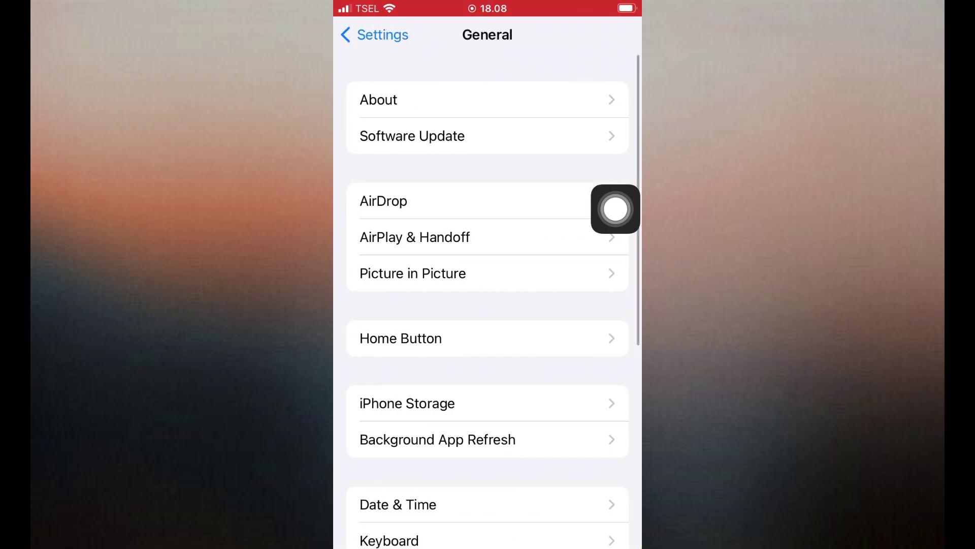
{"action": "scroll", "coordinate": [488, 305], "scroll_direction": "down", "scroll_amount": 5}
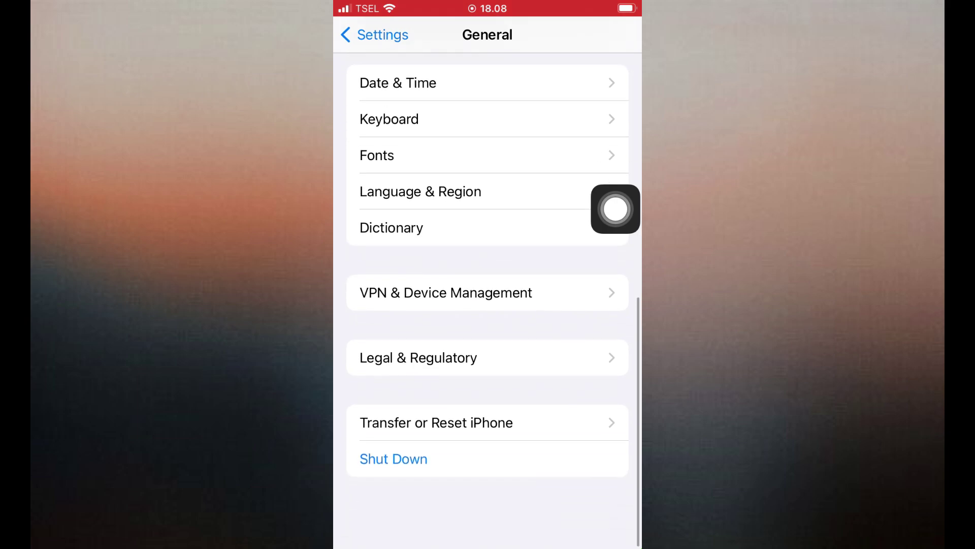
{"action": "left_click", "coordinate": [436, 463]}
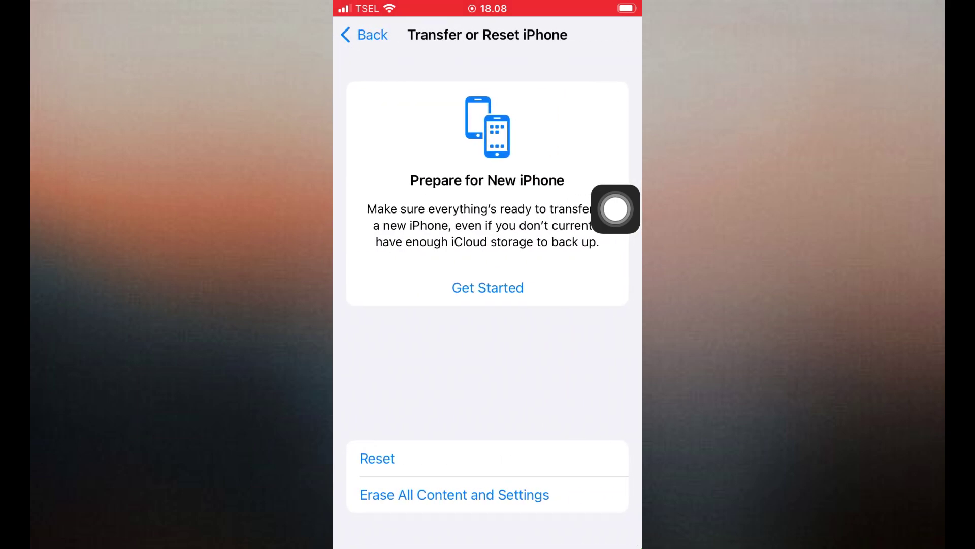
{"action": "left_click", "coordinate": [487, 458]}
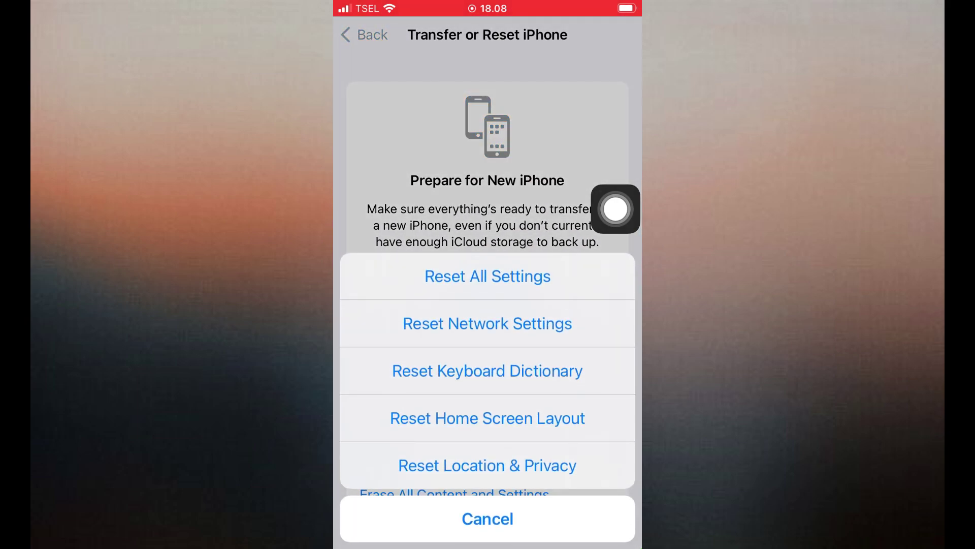
{"action": "left_click", "coordinate": [488, 276]}
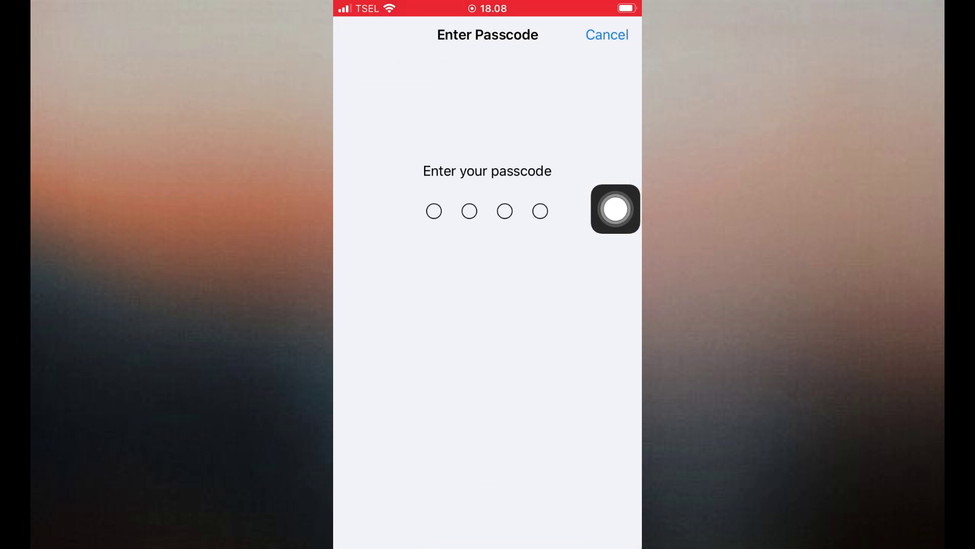
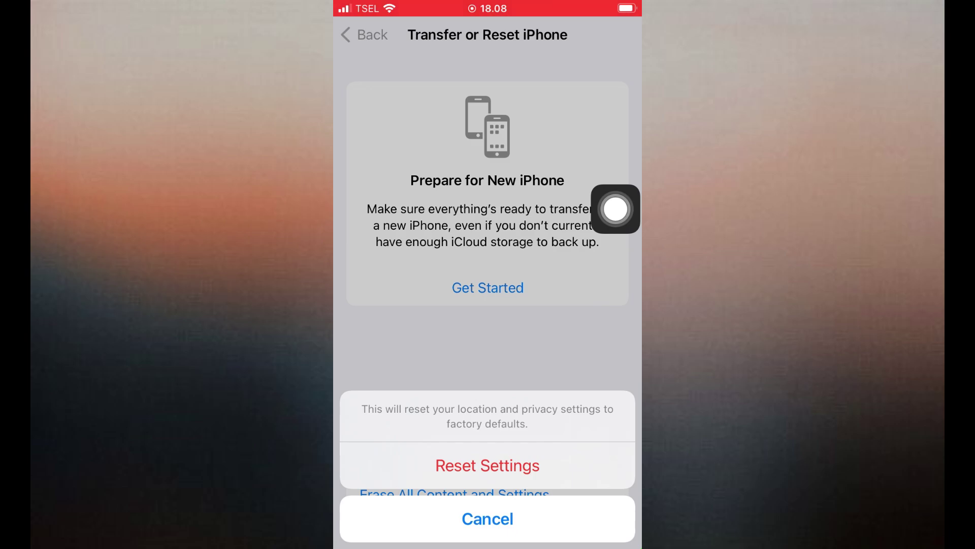
{"action": "left_click", "coordinate": [488, 465]}
- Confirm Location Services is on under Privacy, then go to the home screen
{"action": "left_click", "coordinate": [364, 34]}
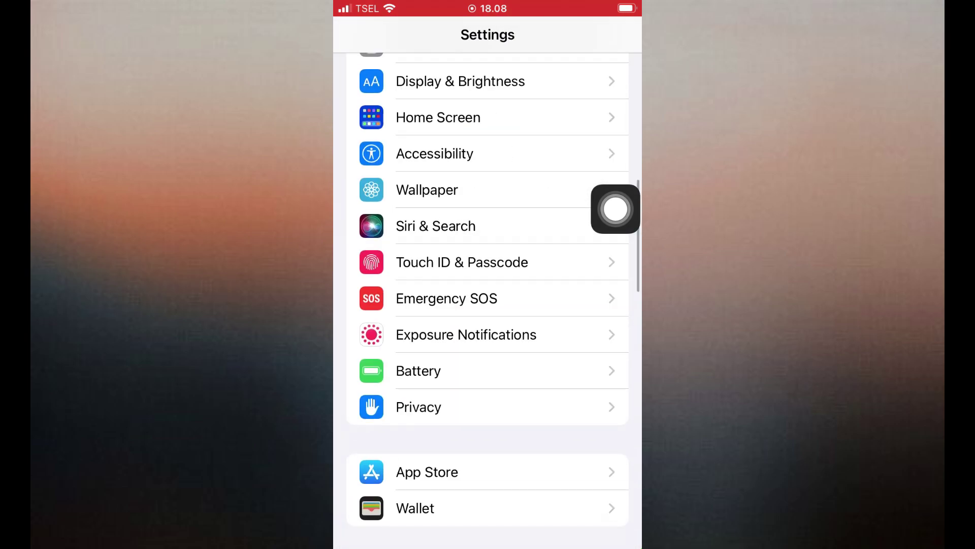
{"action": "scroll", "coordinate": [488, 305], "scroll_direction": "down", "scroll_amount": 2}
{"action": "left_click", "coordinate": [418, 311]}
{"action": "left_click", "coordinate": [439, 100]}
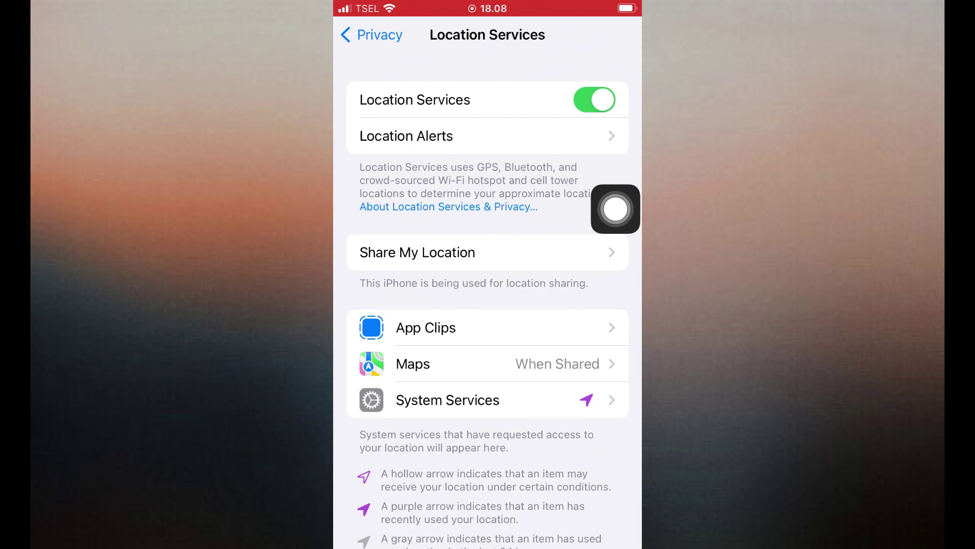
{"action": "left_click", "coordinate": [366, 35]}
{"action": "left_click", "coordinate": [615, 209]}
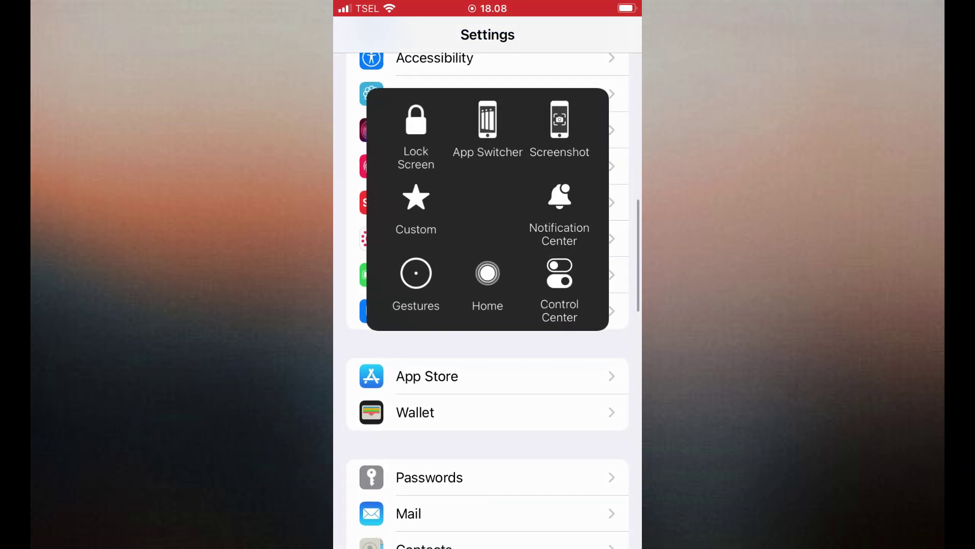
{"action": "left_click", "coordinate": [488, 274]}
- Launch WhatsApp, decline contacts access, and send your current location in the chat
{"action": "left_click", "coordinate": [595, 338]}
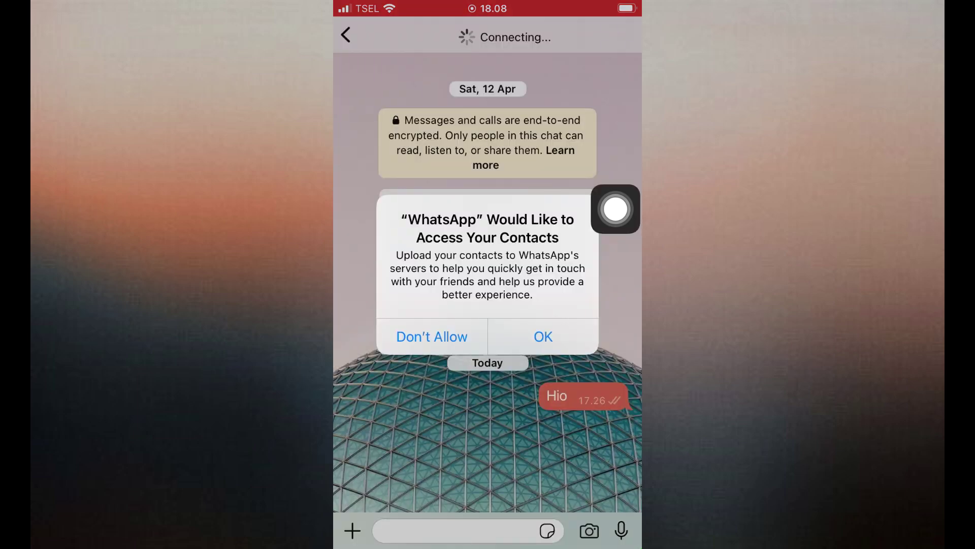
{"action": "left_click", "coordinate": [542, 335]}
{"action": "left_click", "coordinate": [352, 541]}
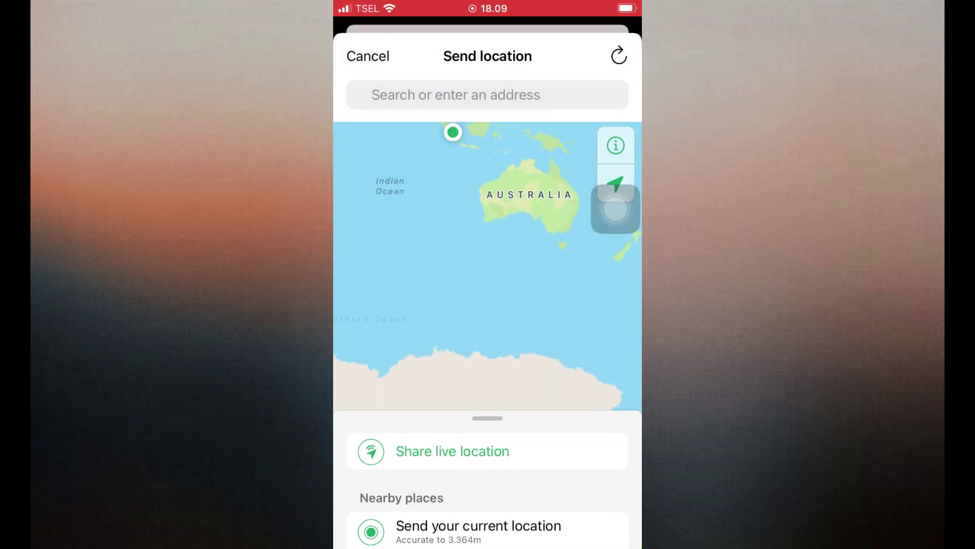
{"action": "left_click", "coordinate": [479, 526]}
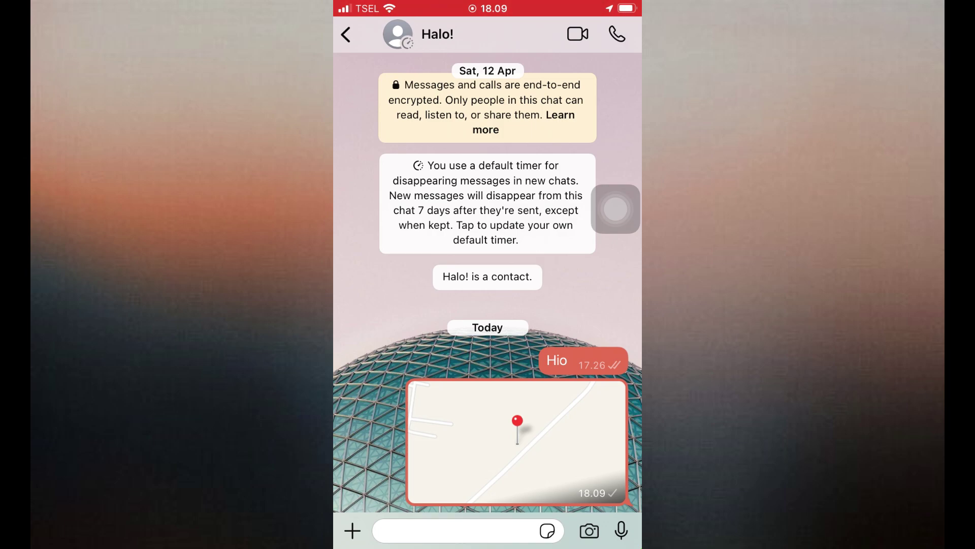
- Take a screenshot of the chat showing the delivered location message
{"action": "left_click", "coordinate": [615, 208]}
{"action": "left_click", "coordinate": [560, 125]}
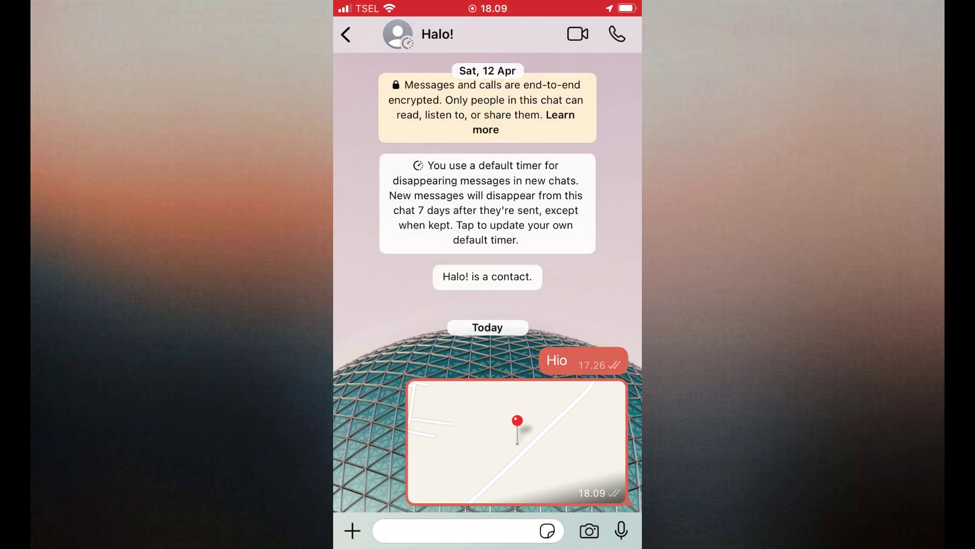